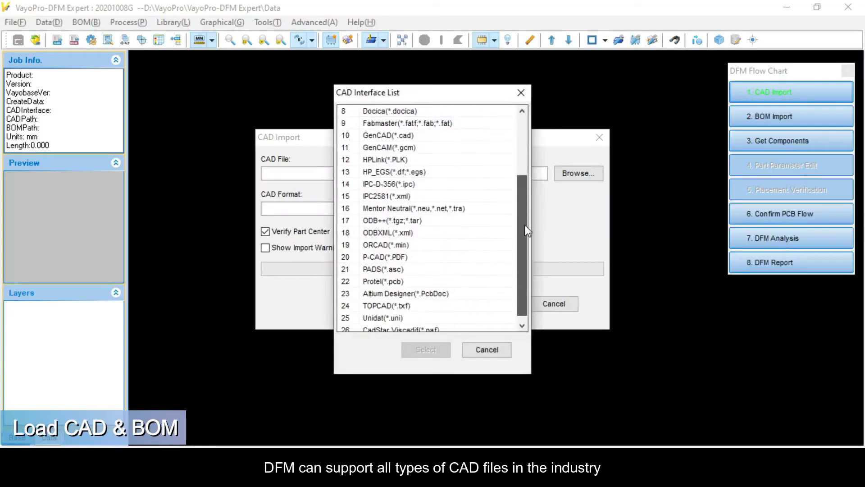
Step: Import the Altium Designer CAD data and open Demo_BOM Example2.xls in the Customer-Dell BOM editor
click(442, 281)
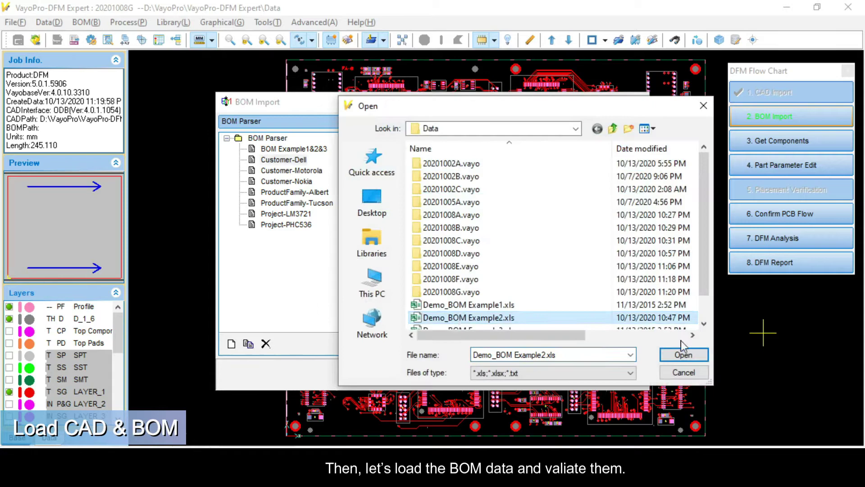
click(683, 355)
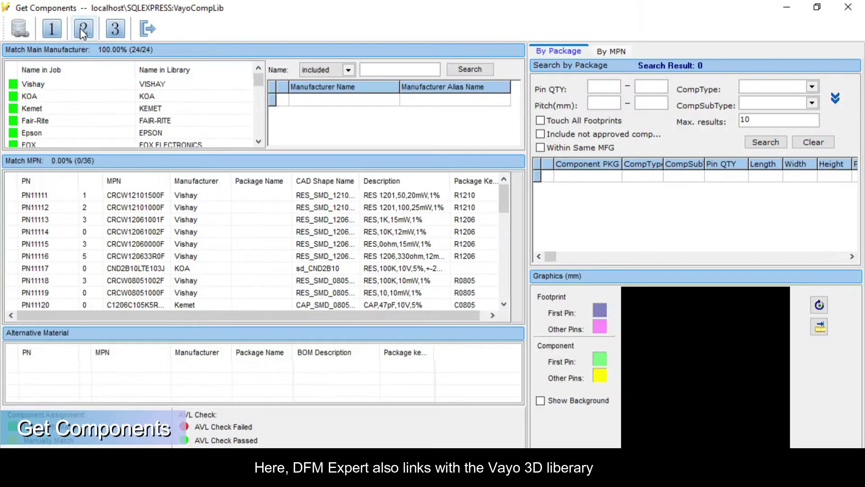
Step: Assign library components to the BOM parts, run the AVL check, and save PN11116's comparison to the report
click(82, 29)
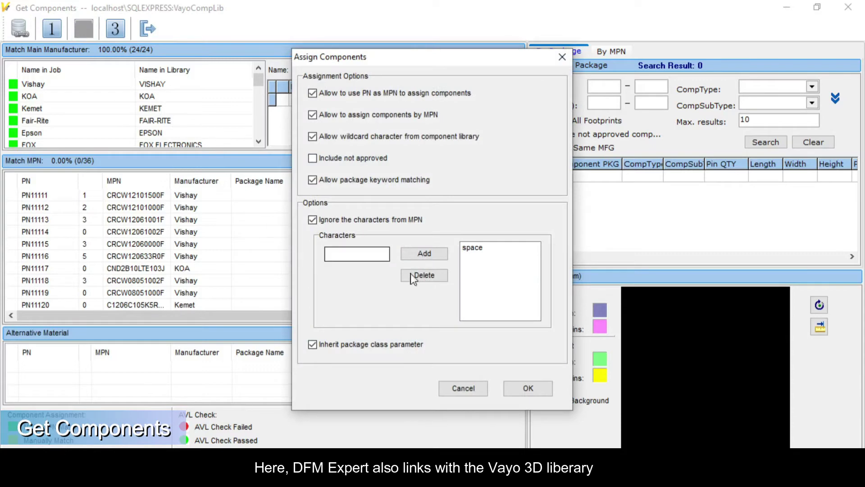
click(527, 387)
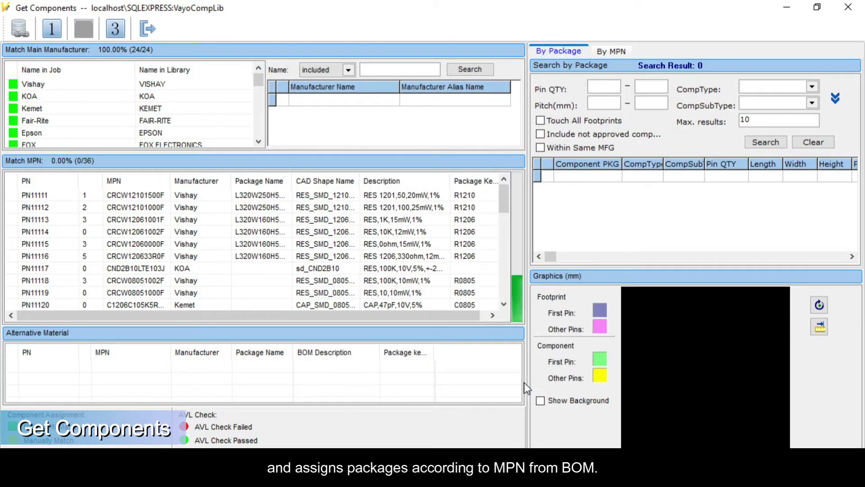
click(121, 28)
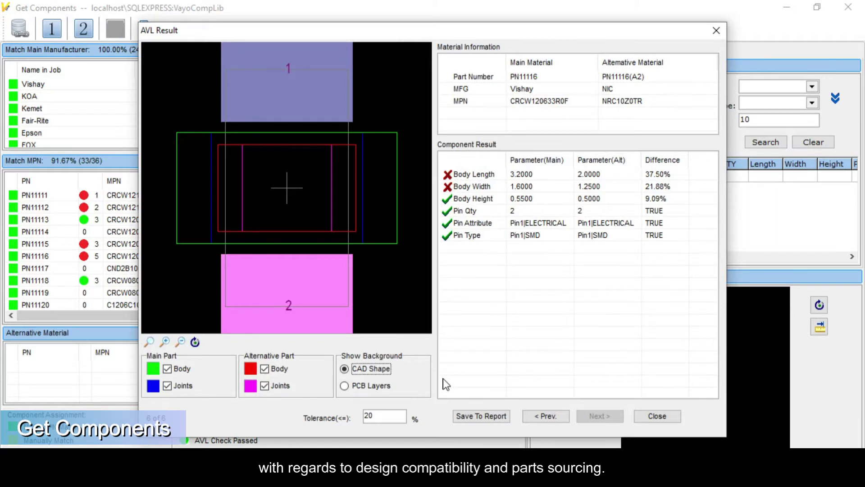
click(468, 417)
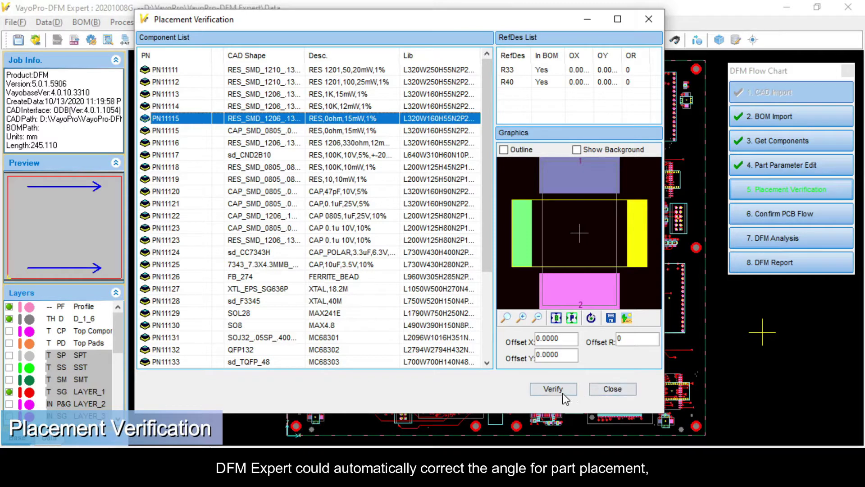
Step: Verify all component placements, inspecting PN11115 and the LED part PN11143 (LED1)
click(554, 390)
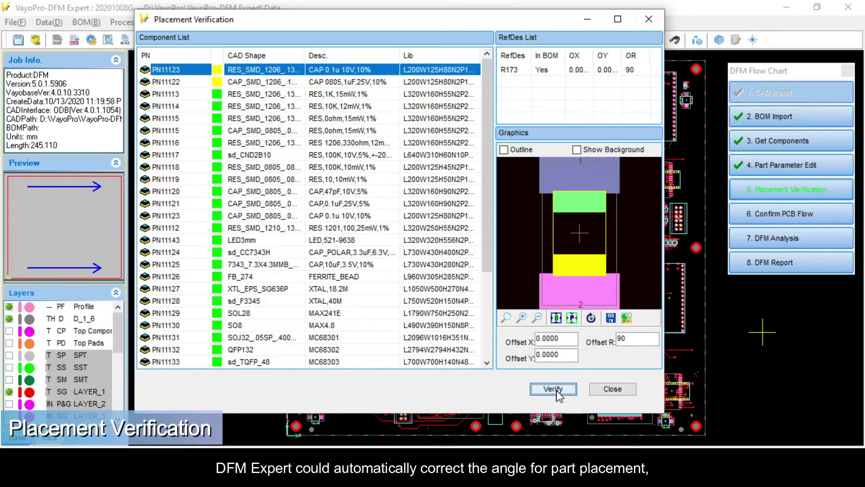
click(368, 131)
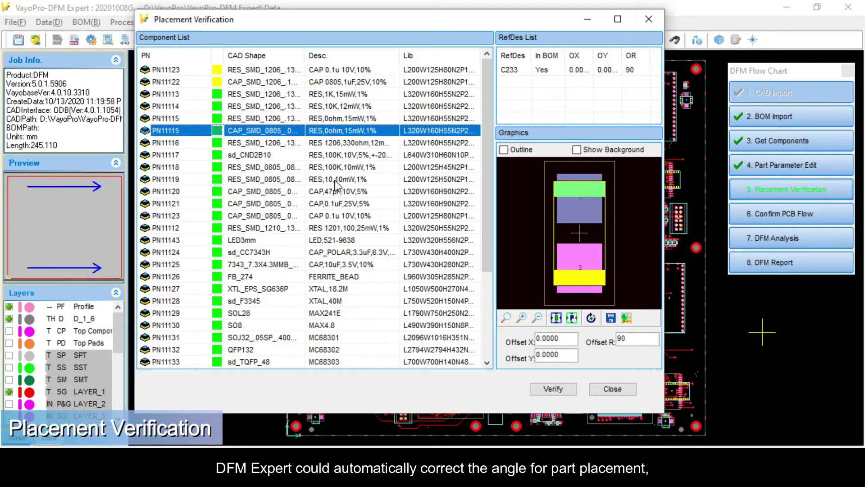
click(334, 182)
click(329, 241)
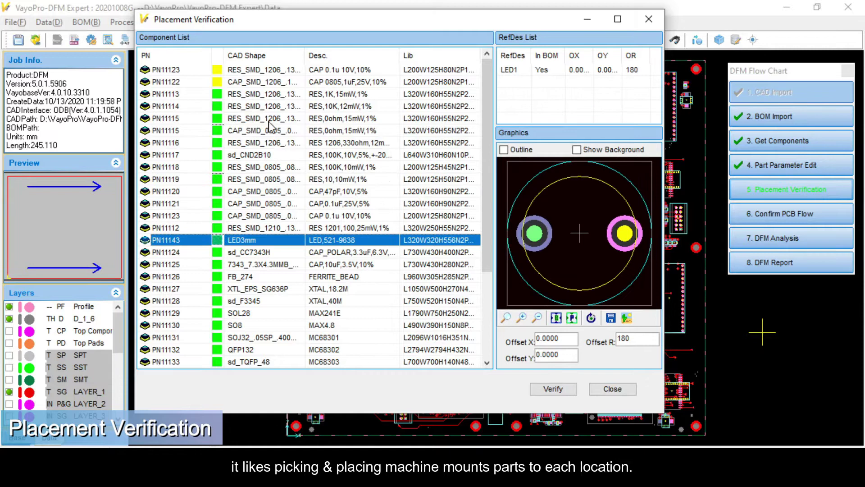
Step: Save a snapshot of PN11123's footprint to the report and inspect the PN11122 capacitors
click(249, 71)
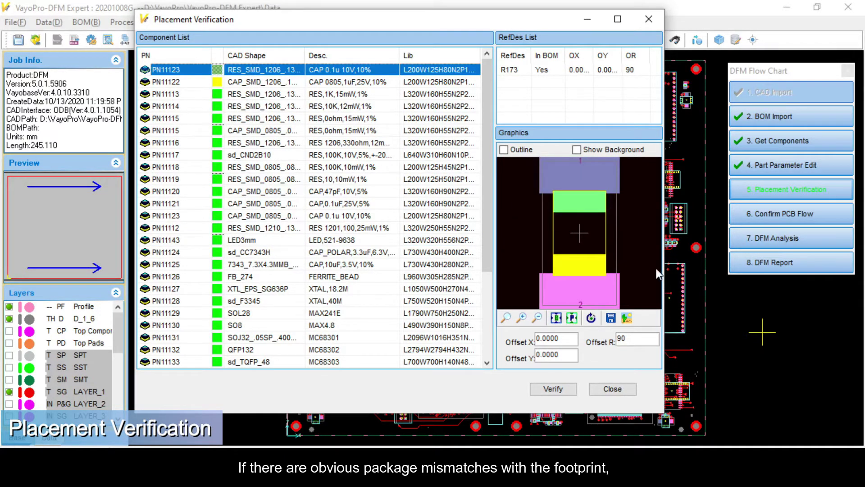
scroll(655, 269, down, 1)
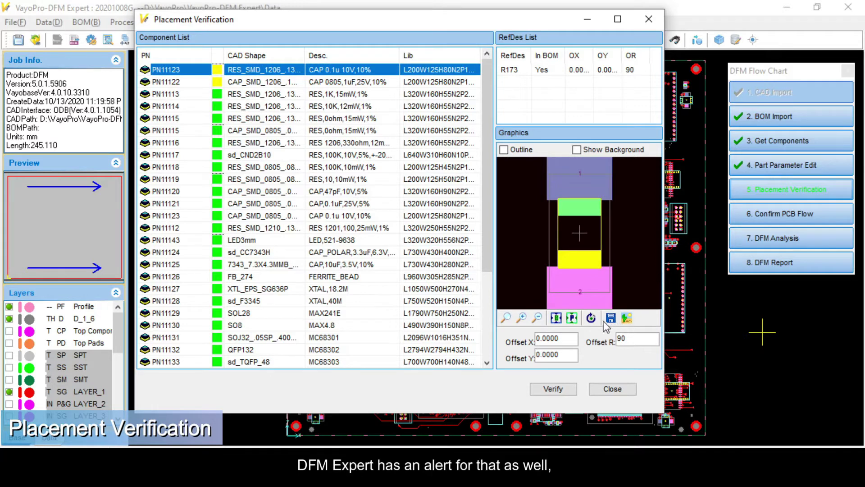
click(626, 318)
click(304, 82)
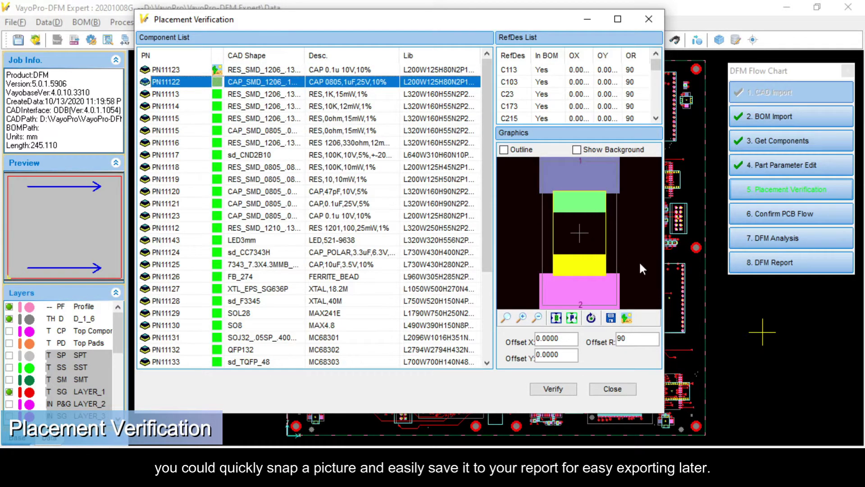
scroll(639, 254, down, 1)
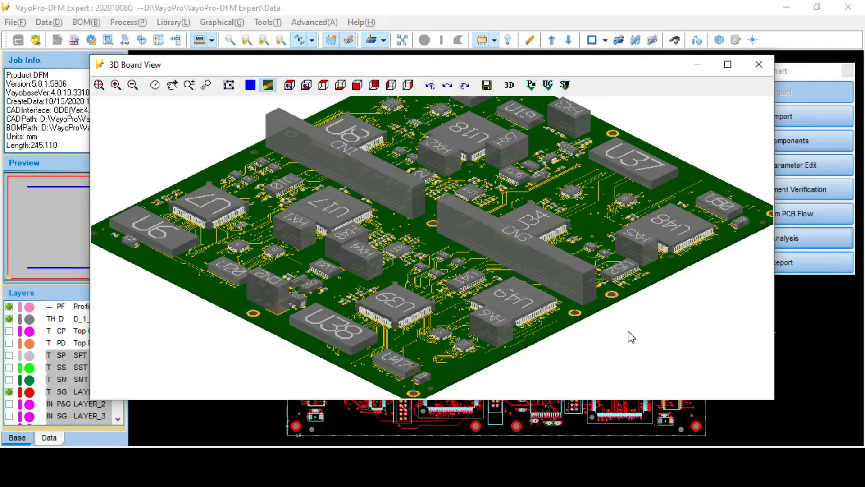
Step: Maximize the 3D board view, rotate it 45° twice, and view the board's underside
click(729, 64)
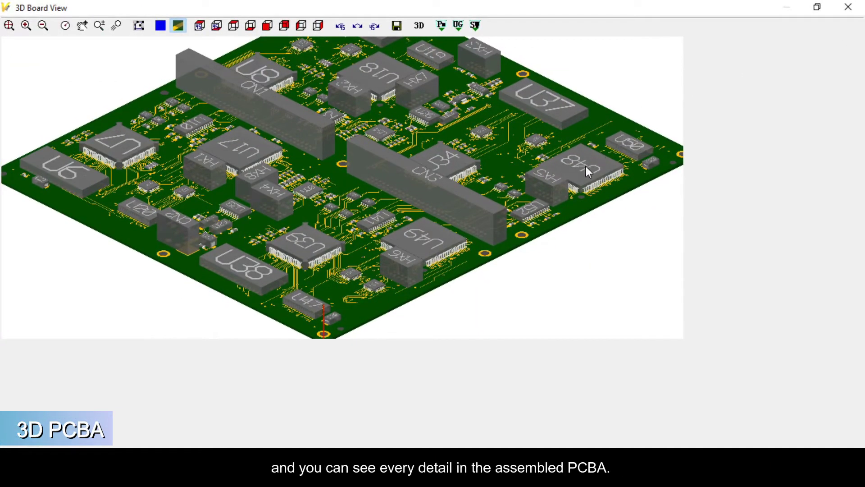
scroll(576, 196, up, 1)
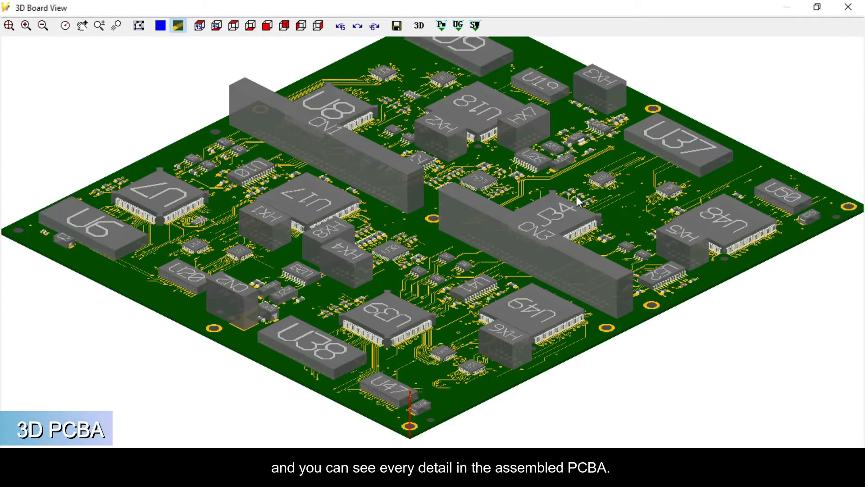
scroll(577, 195, up, 2)
scroll(577, 196, up, 1)
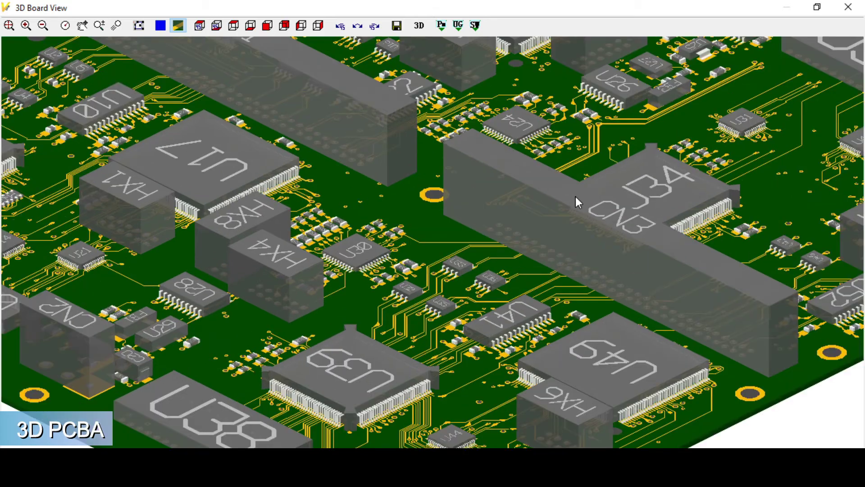
scroll(569, 198, up, 1)
scroll(567, 195, up, 1)
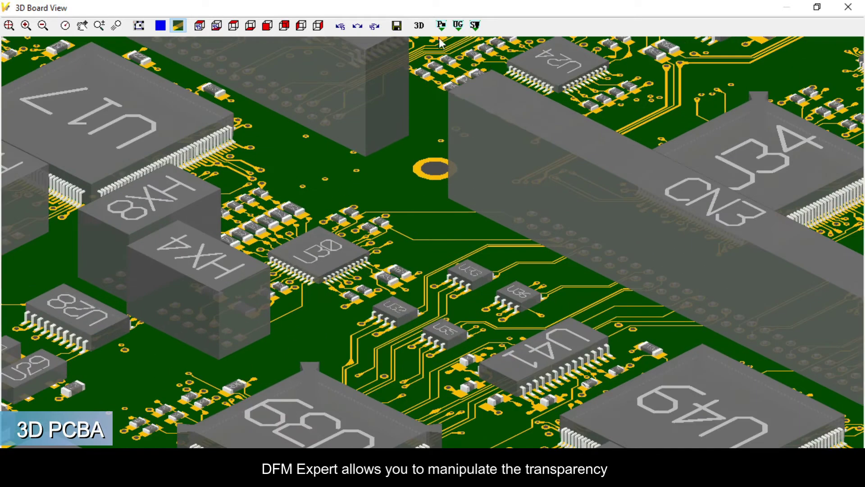
click(370, 27)
click(371, 30)
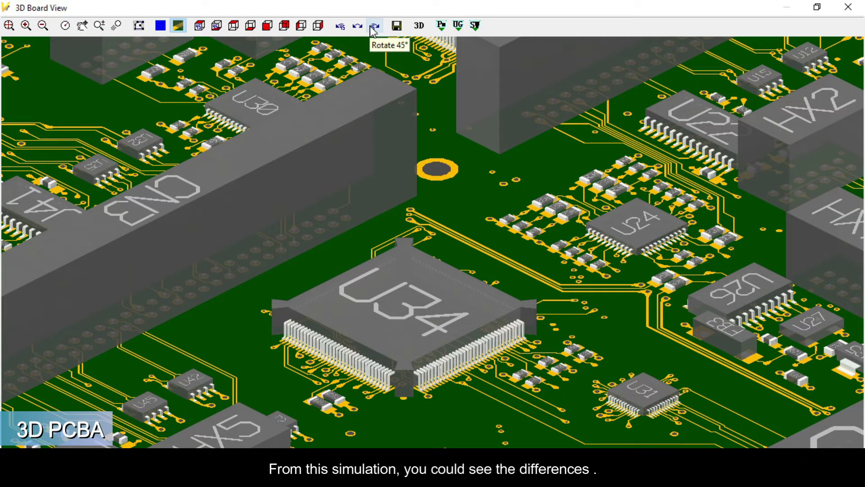
scroll(457, 186, up, 1)
scroll(458, 187, up, 1)
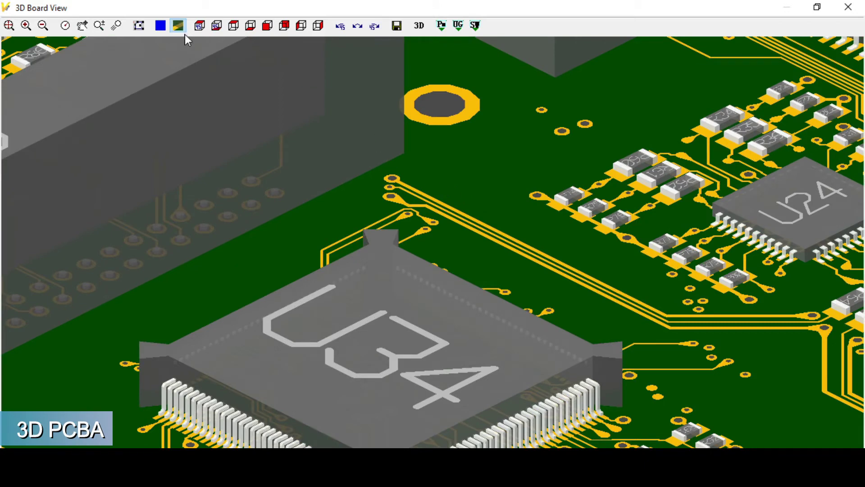
click(216, 25)
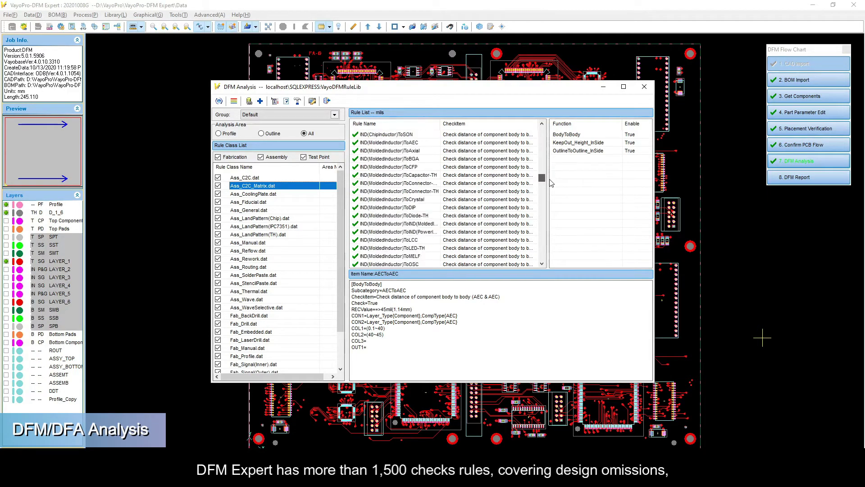
drag(551, 168, 555, 269)
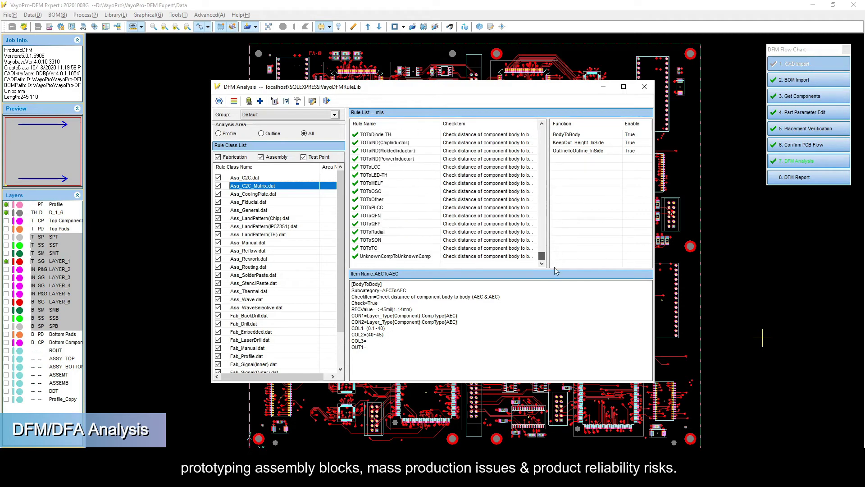
Step: Review the LandPattern (IPC7351), Ass_Wave and Fab_Silkscreen rule sets, then run the DFM analysis
click(289, 226)
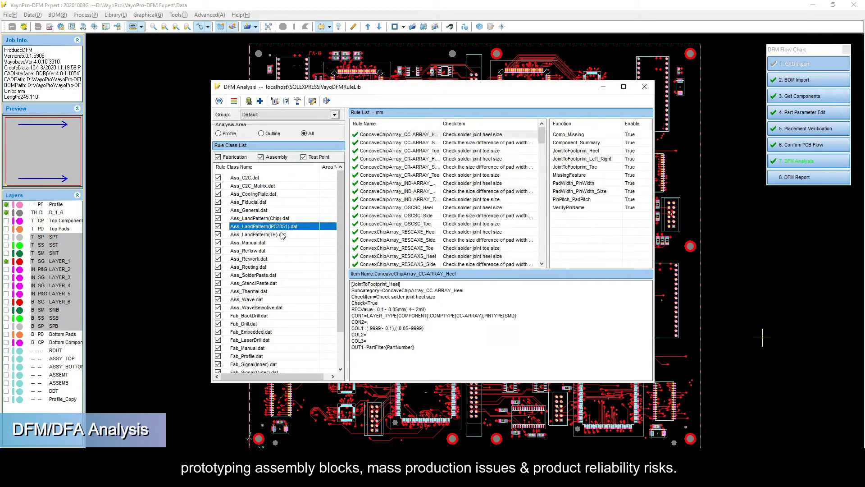
click(269, 299)
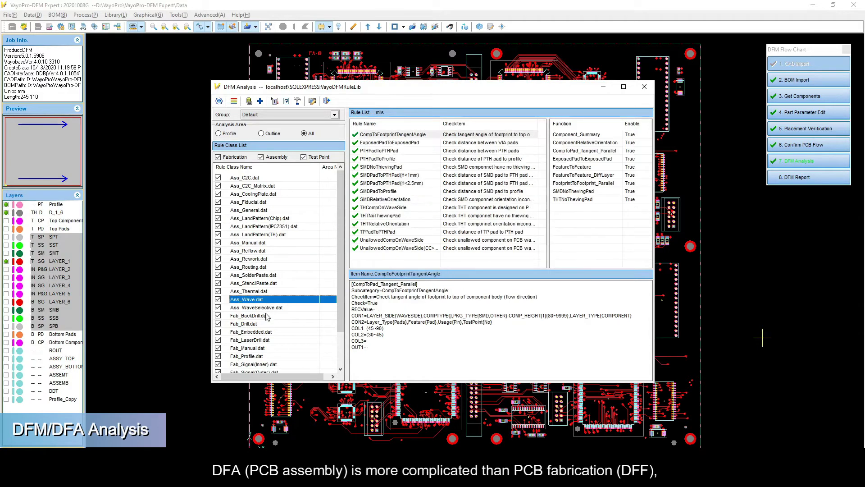
scroll(267, 313, down, 2)
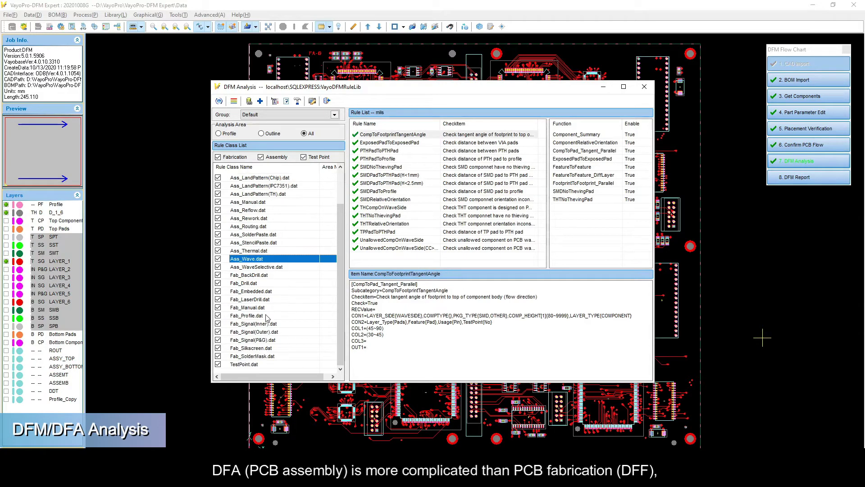
click(270, 349)
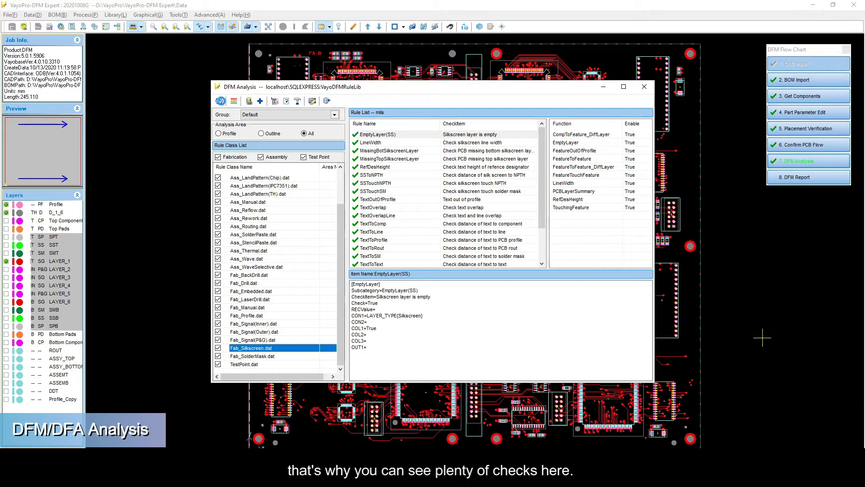
click(220, 101)
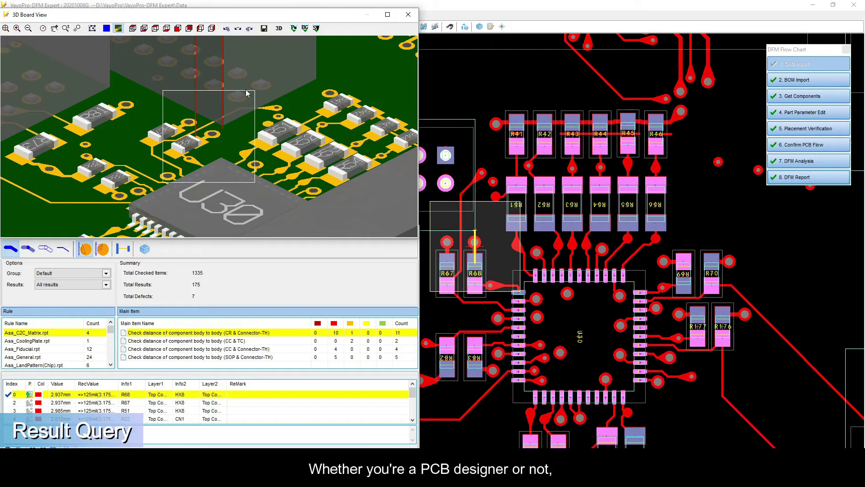
Step: View the defects from above in 3D, dismiss the comment, and open the DFMReport_en_Word_v2 report form
click(250, 31)
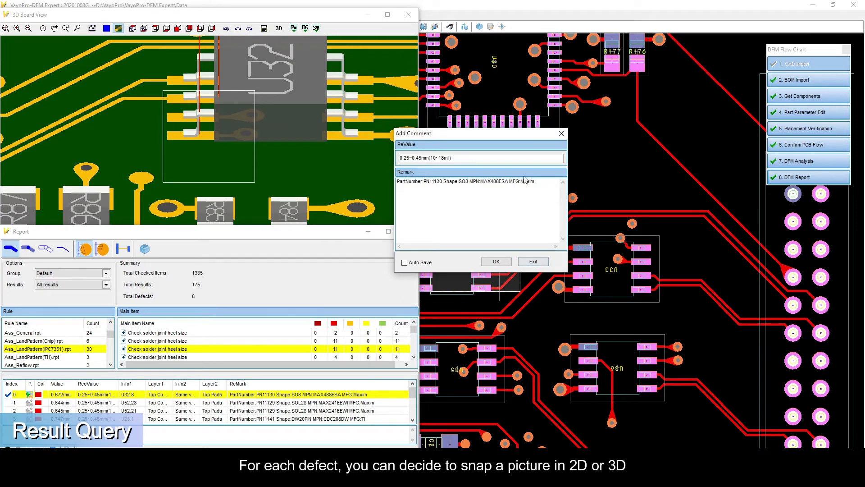
click(534, 263)
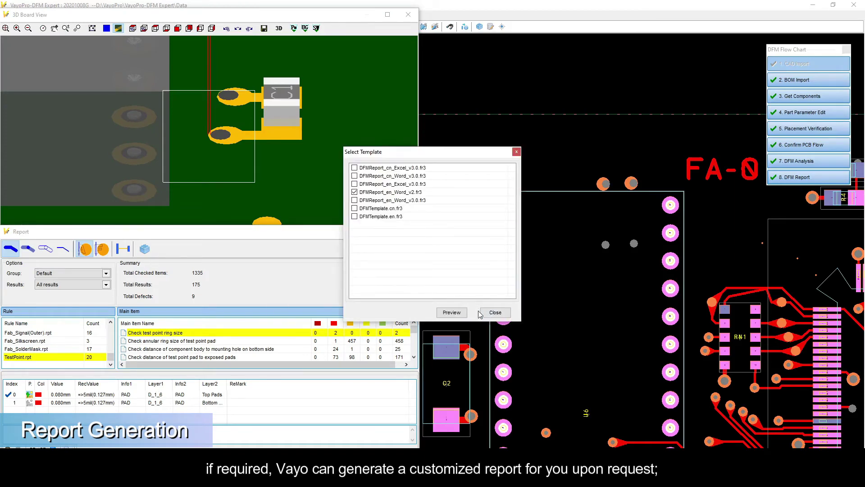
click(466, 313)
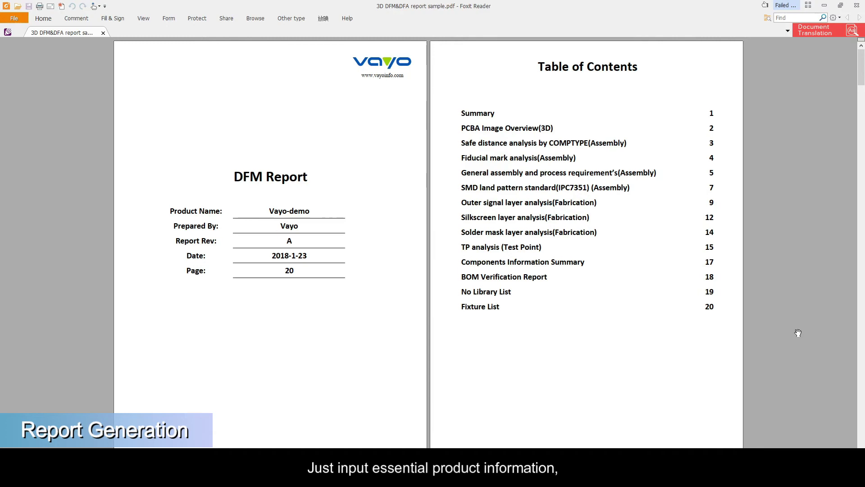
scroll(798, 333, down, 1)
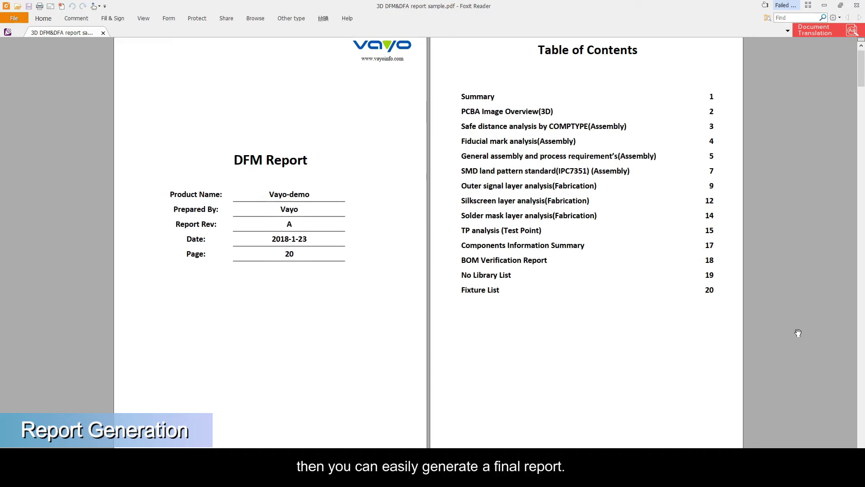
scroll(797, 333, down, 3)
scroll(797, 332, down, 3)
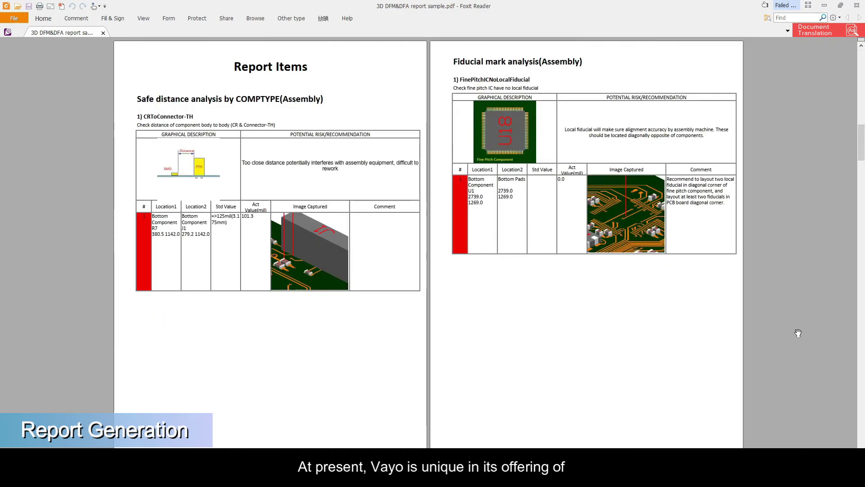
scroll(799, 333, down, 1)
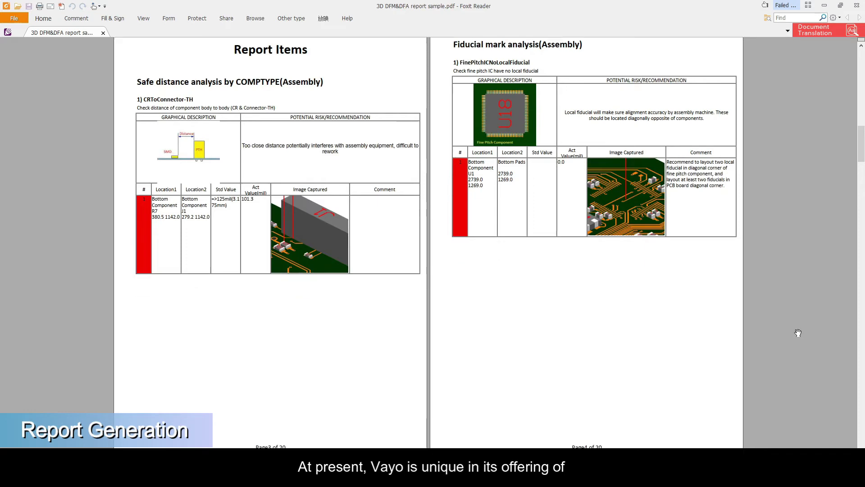
scroll(798, 333, down, 3)
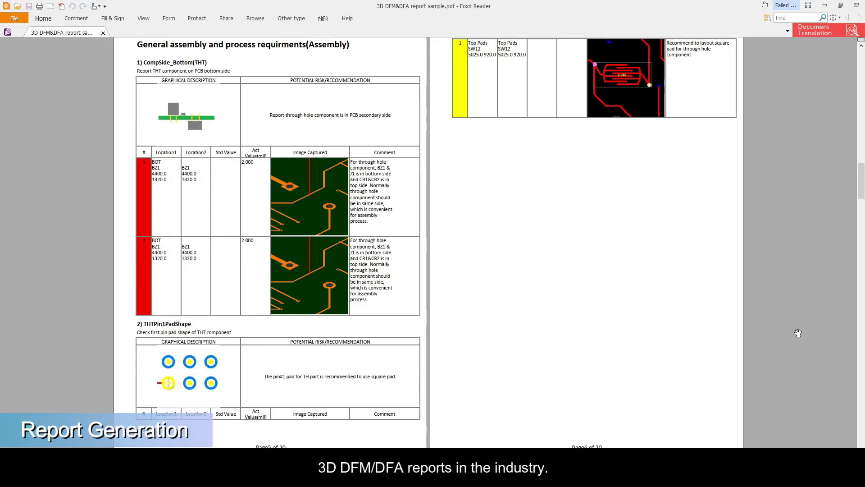
scroll(798, 332, down, 3)
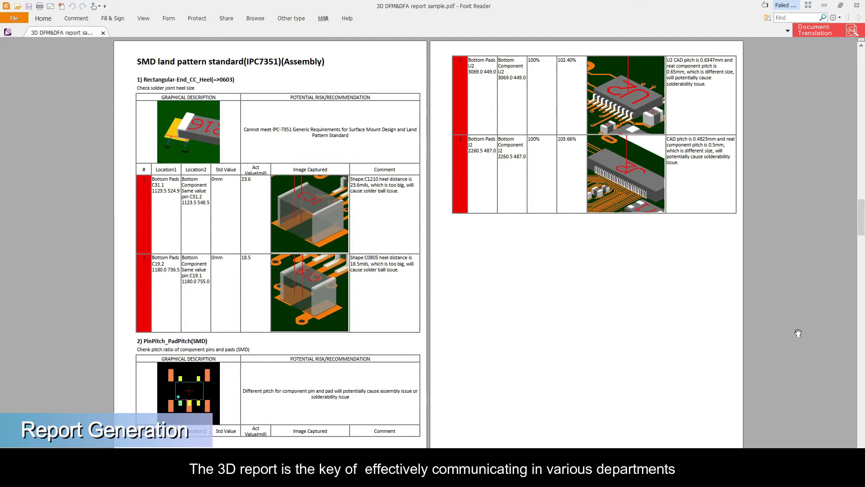
scroll(798, 333, down, 1)
scroll(798, 333, down, 3)
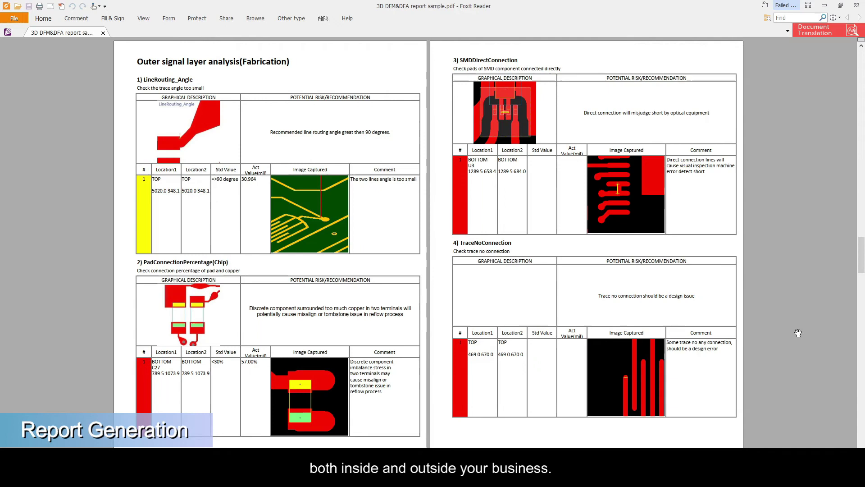
scroll(799, 332, down, 1)
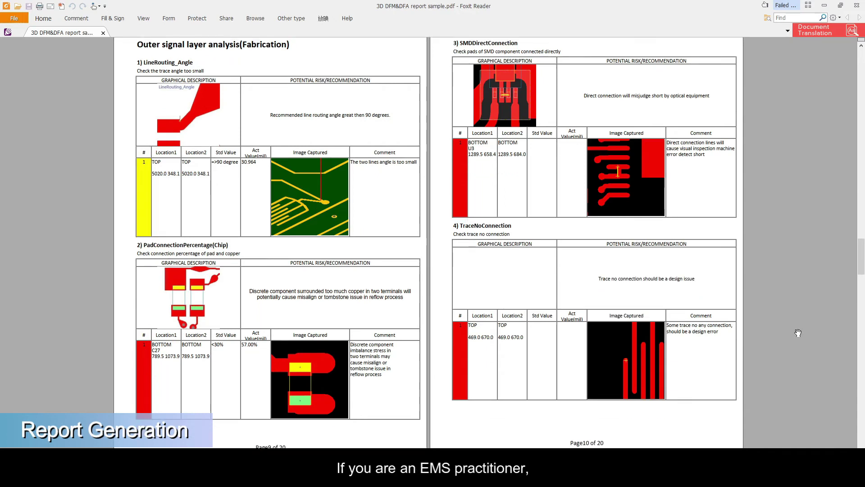
scroll(798, 333, down, 3)
scroll(798, 332, down, 1)
scroll(798, 333, down, 3)
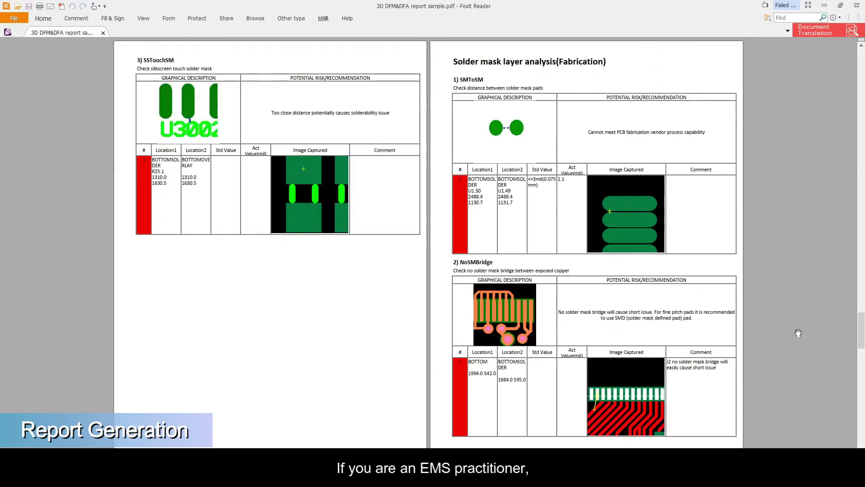
scroll(798, 333, down, 1)
scroll(798, 333, down, 3)
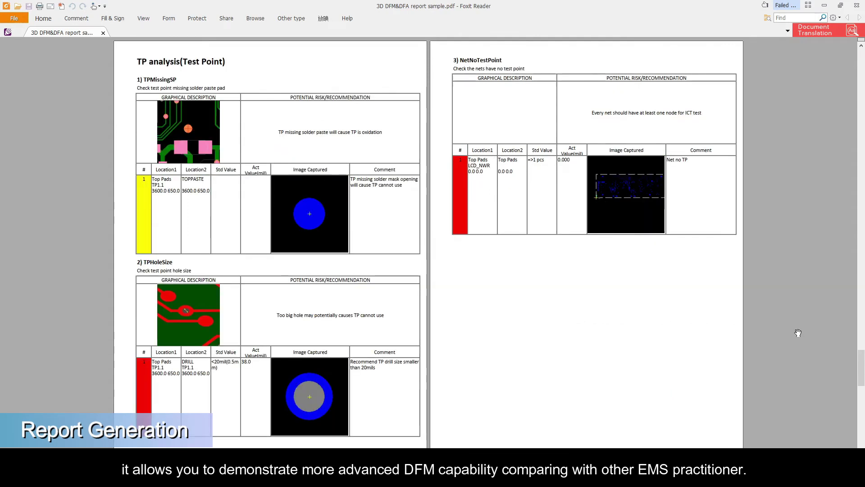
scroll(798, 333, down, 1)
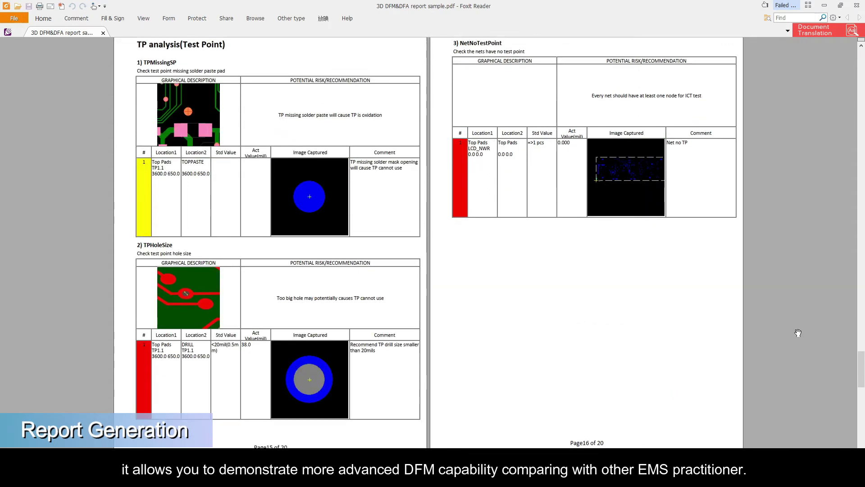
scroll(798, 332, down, 3)
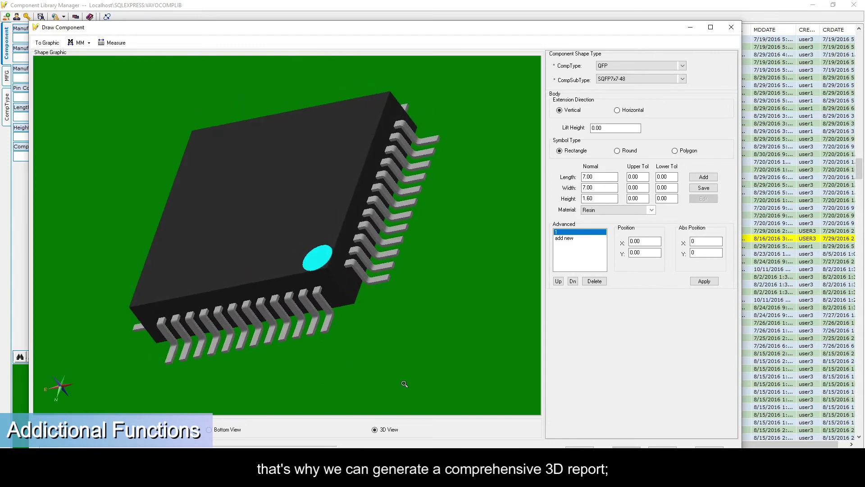
scroll(406, 388, up, 3)
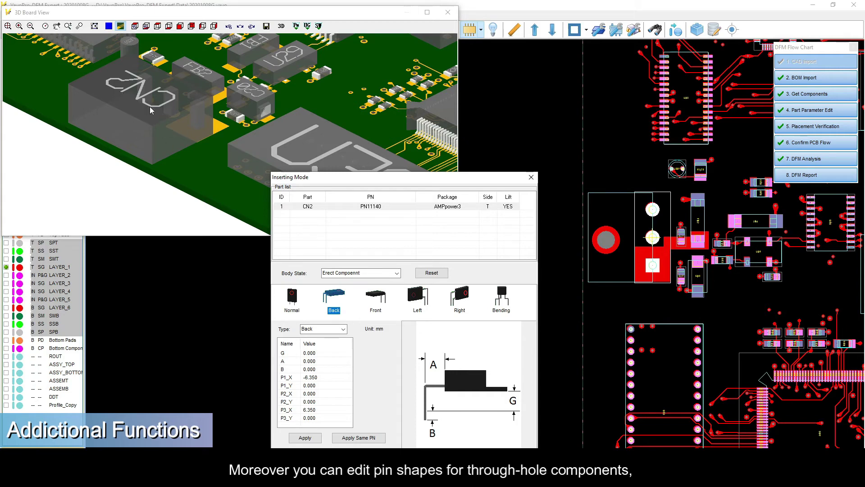
Step: Move through the Inserting Mode controls for connector CN2 with Shift+Tab
key(shift+Tab)
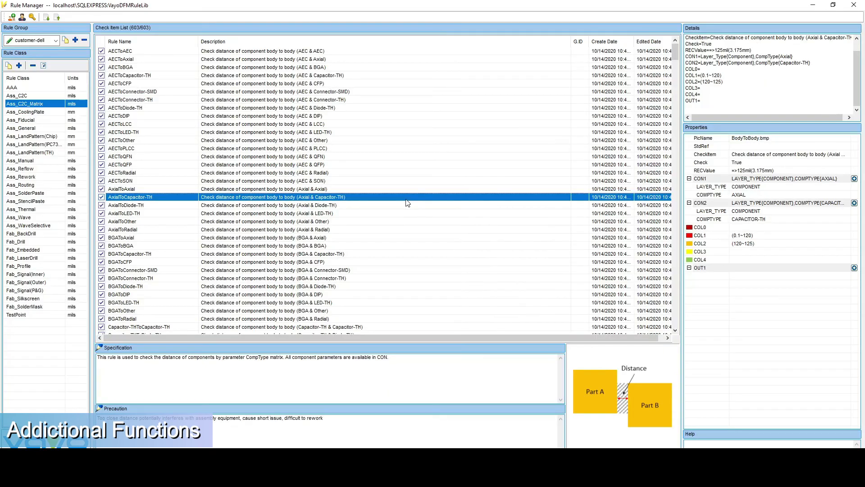
Step: Rename the Axial-to-Capacitor-TH spacing rule
click(455, 132)
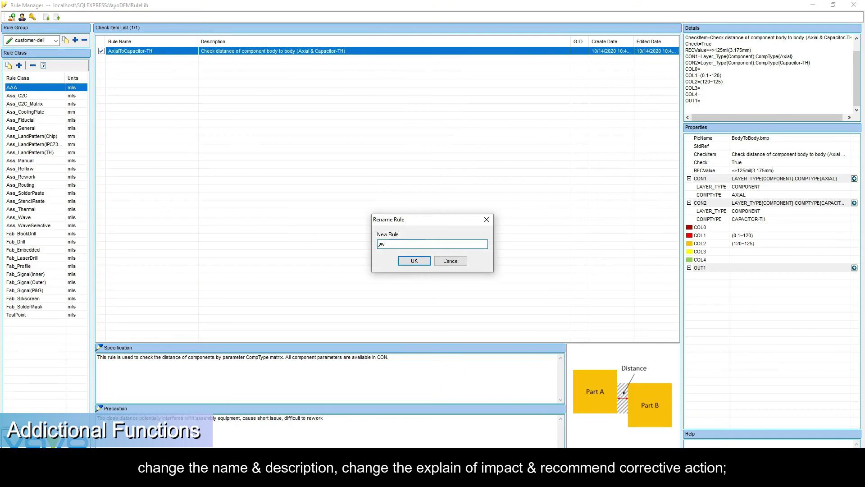
text(ywe qwefqwe)
key(Return)
right_click(784, 157)
key(Escape)
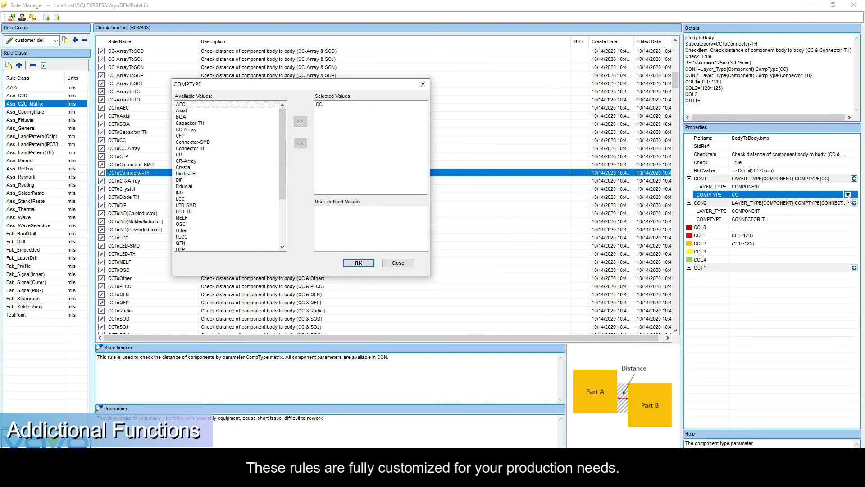
Step: Add LED-SMD and QFN to the CC-to-Connector-TH rule's component types and open the COL1 value
click(186, 205)
click(300, 121)
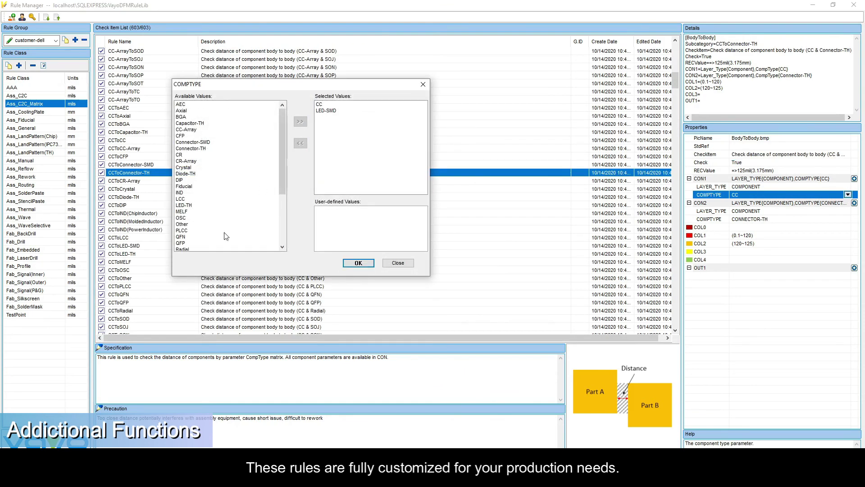
click(181, 237)
click(300, 121)
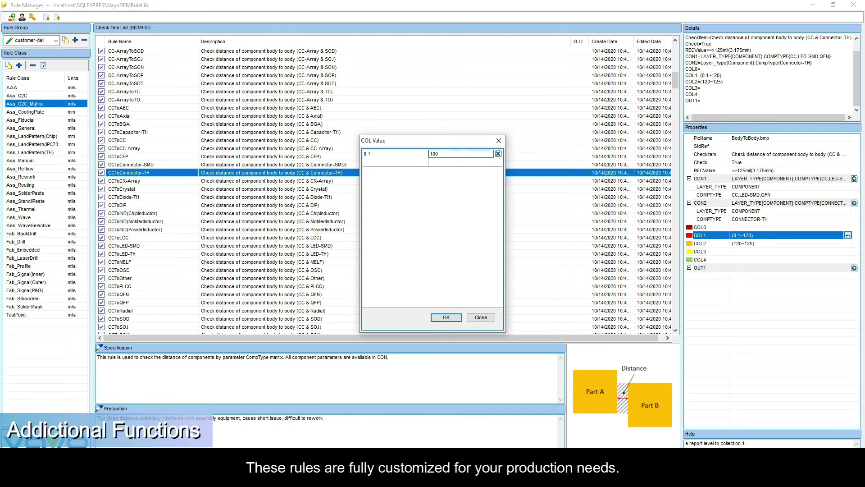